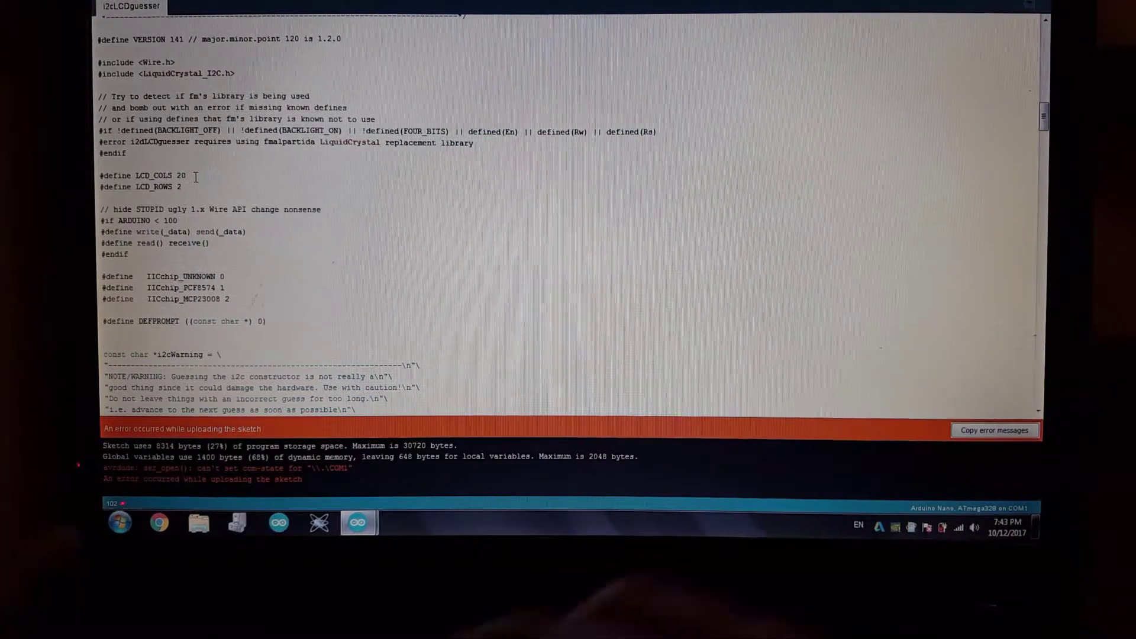
- Upload the i2cLCDguesser sketch to the board with Ctrl+U
click(186, 175)
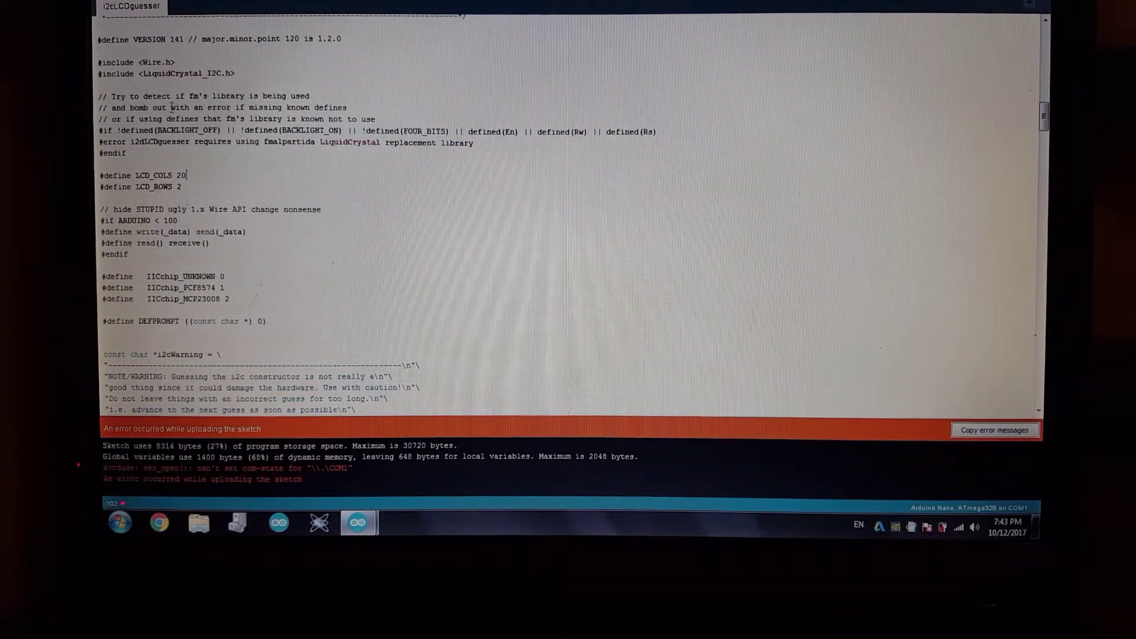
key(ctrl+u)
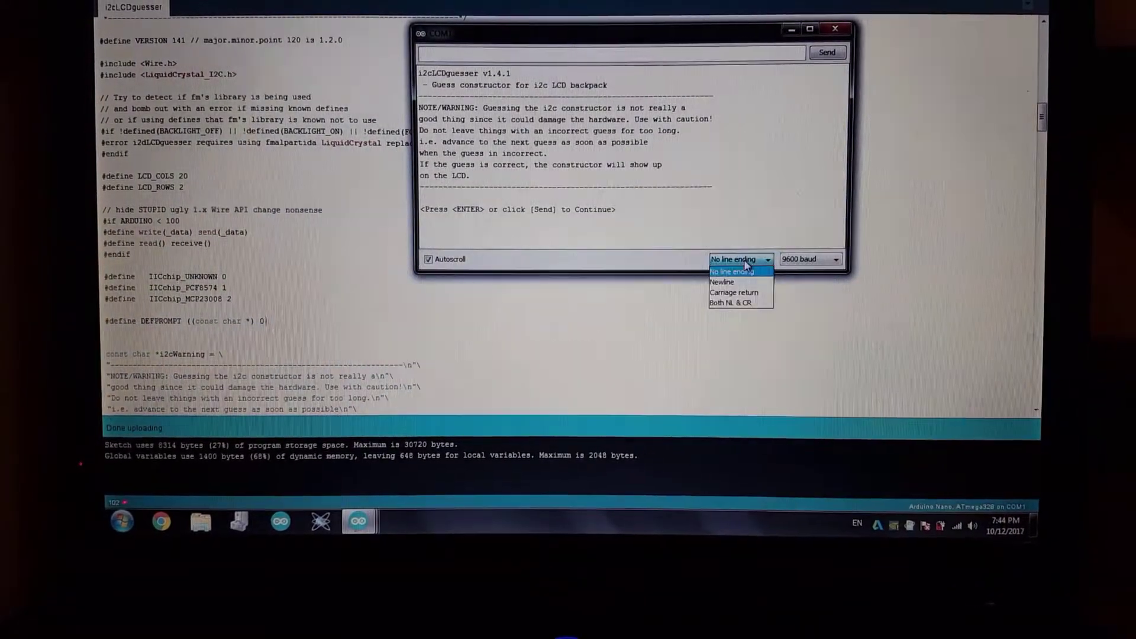
- Set the serial monitor line ending to Newline so the guesser continues
click(737, 269)
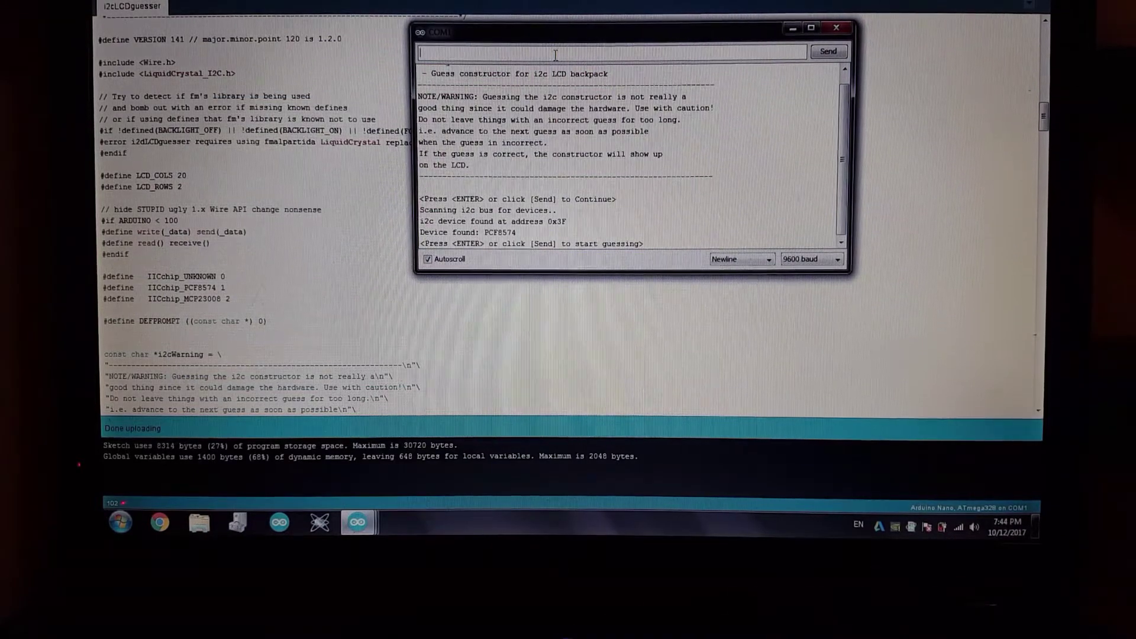
- Start guessing and select the working lcd(0x3F, 2, 1, 0, 4, 5, 6, 7, 3, POSITIVE) constructor text
key(Return)
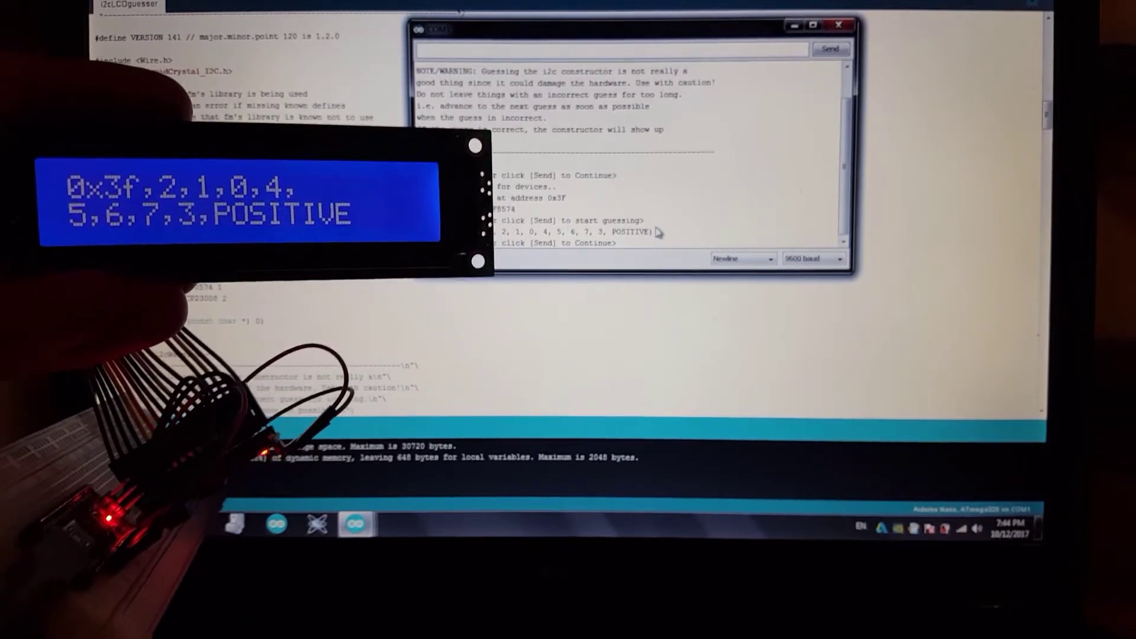
drag(440, 243, 514, 243)
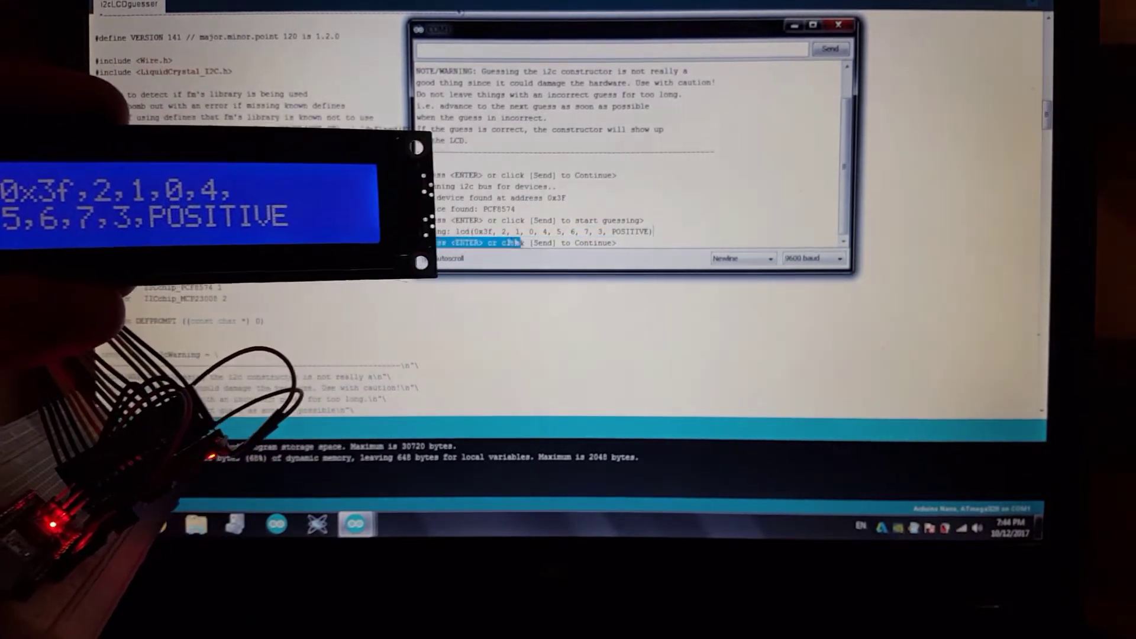
drag(653, 232, 457, 232)
key(ctrl+c)
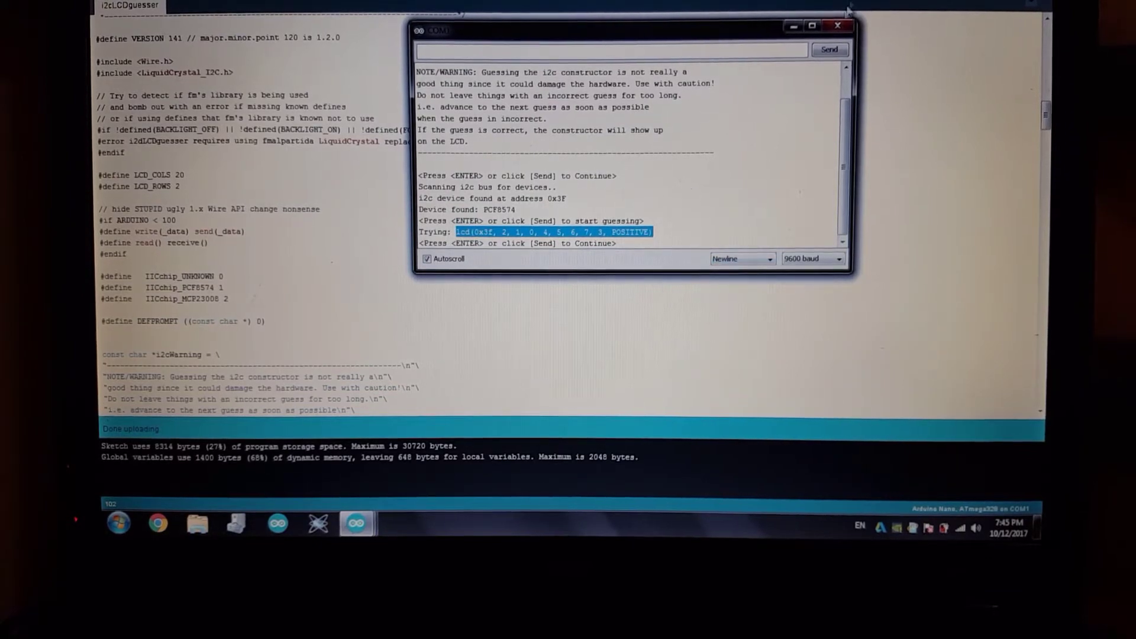
- In SerialDisplay, replace the (0x38) arguments with the pasted guessed constructor, then upload
click(841, 30)
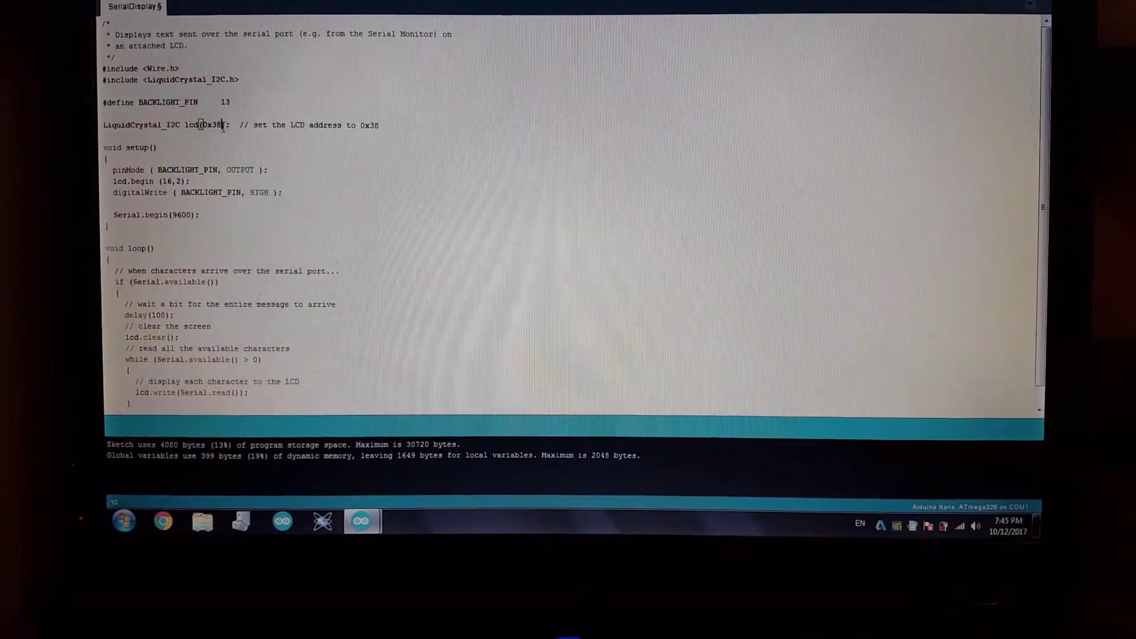
drag(208, 125, 198, 124)
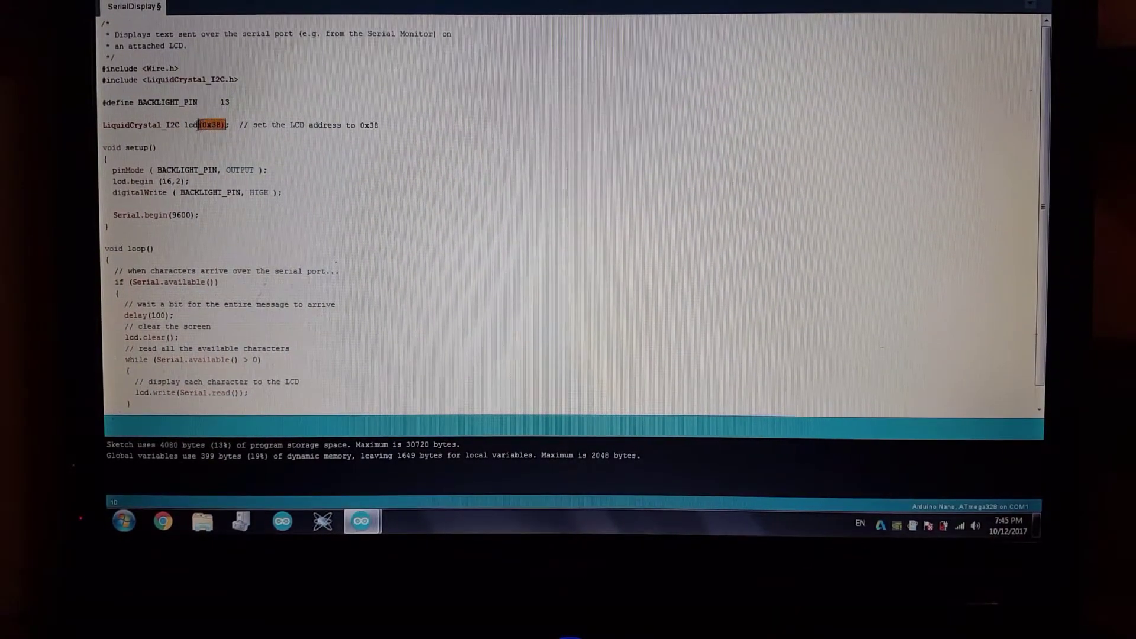
key(ctrl+v)
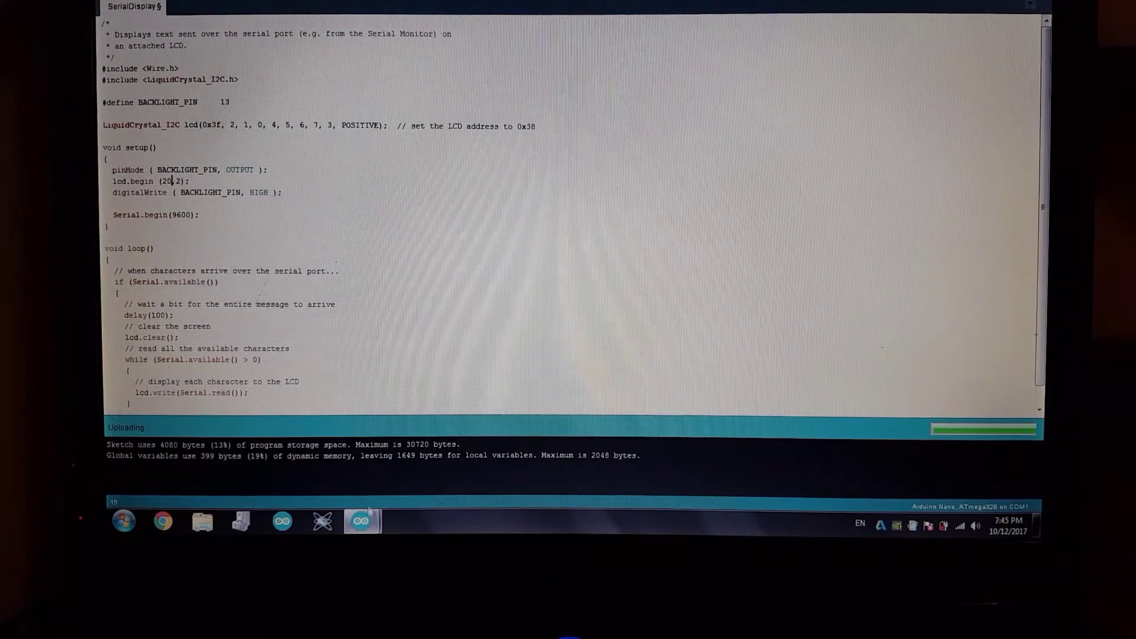
click(373, 523)
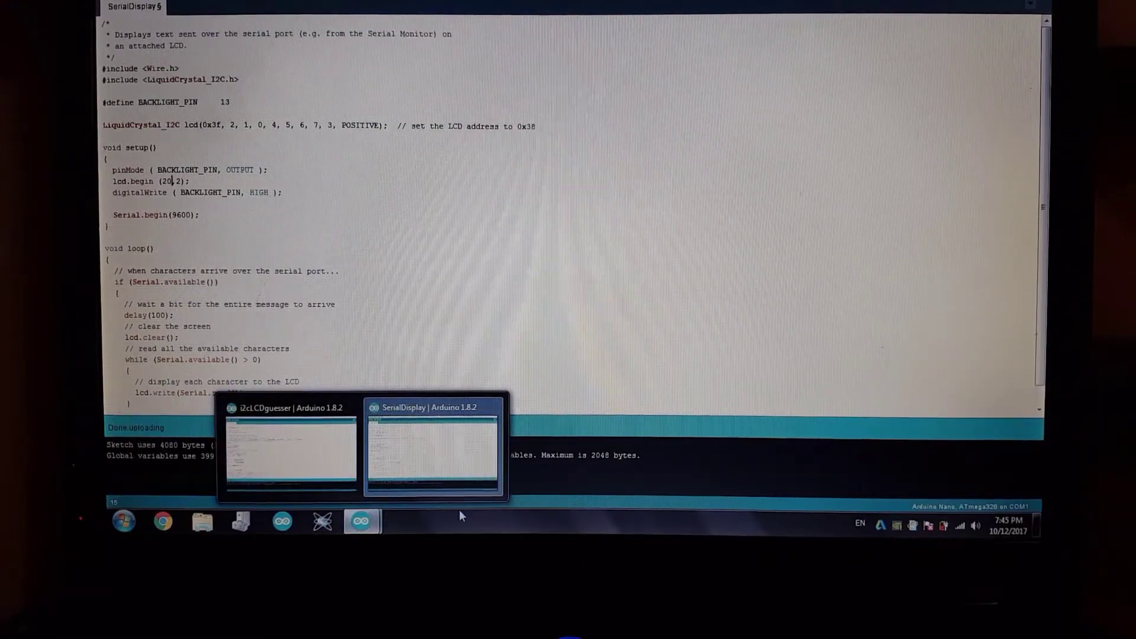
click(433, 448)
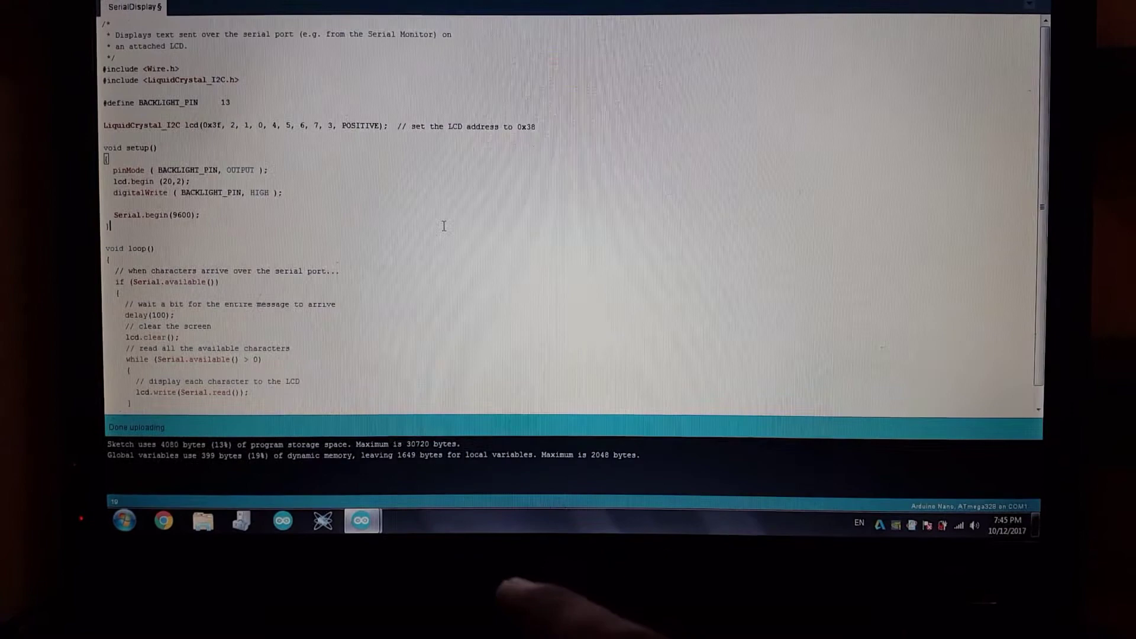
- Send 'Hello youtubers!' to the LCD, then switch line ending to No line ending
key(ctrl+shift+m)
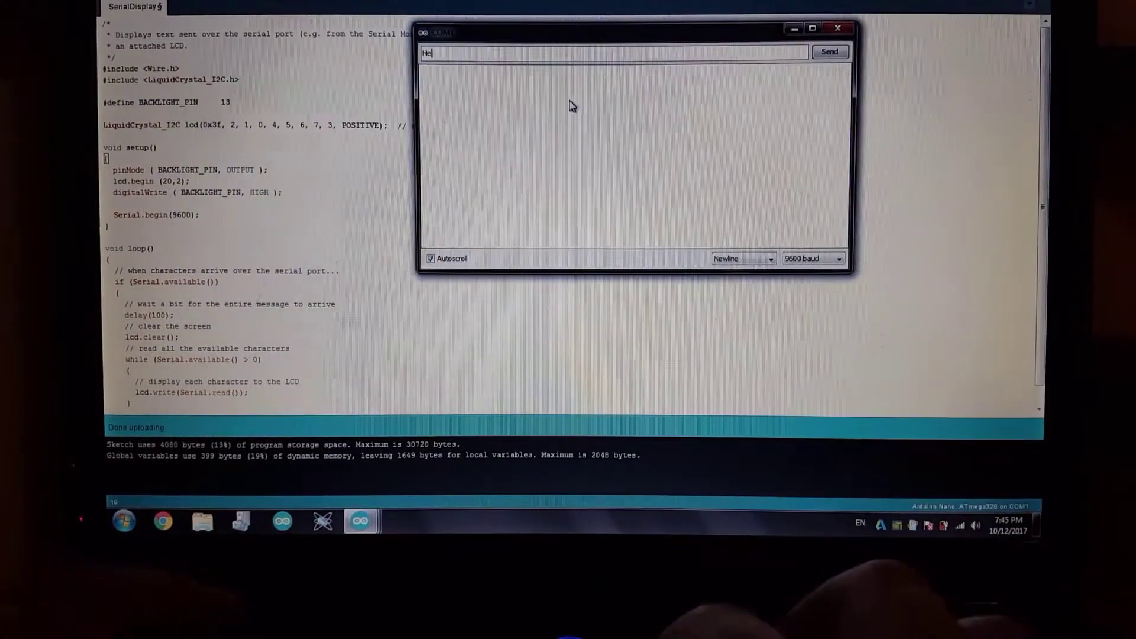
text(Hello youtuber)
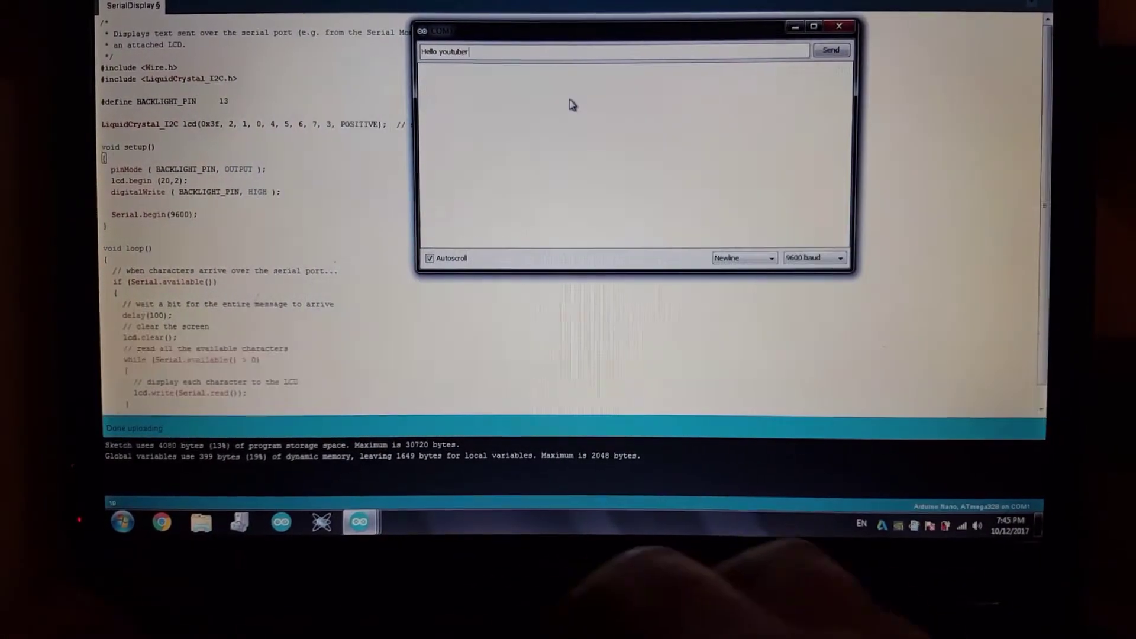
text(s!)
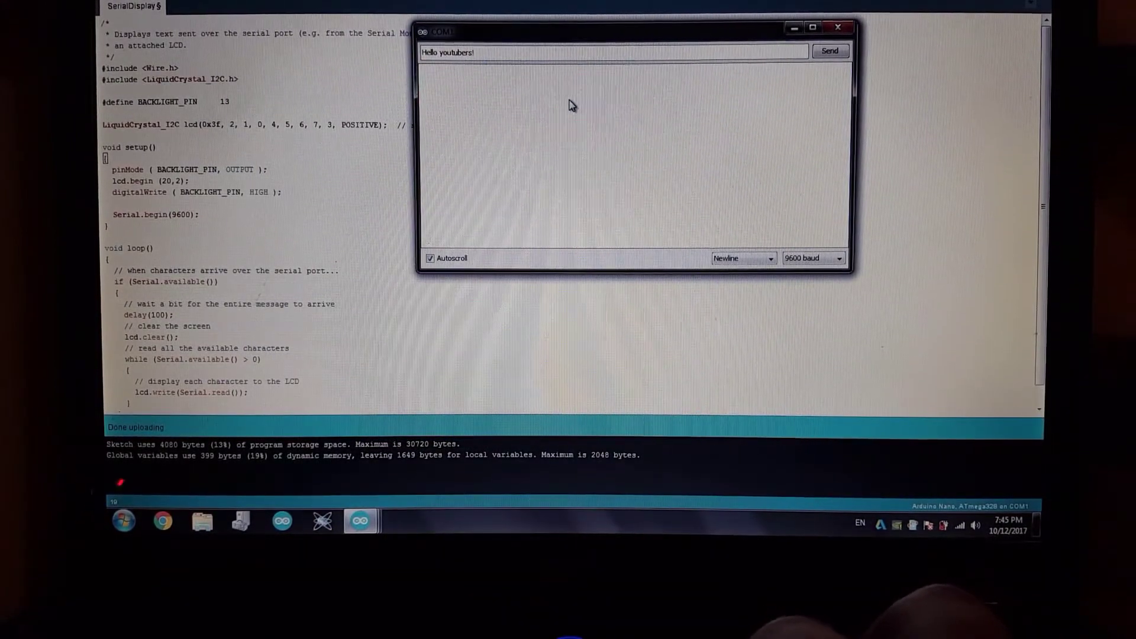
key(Return)
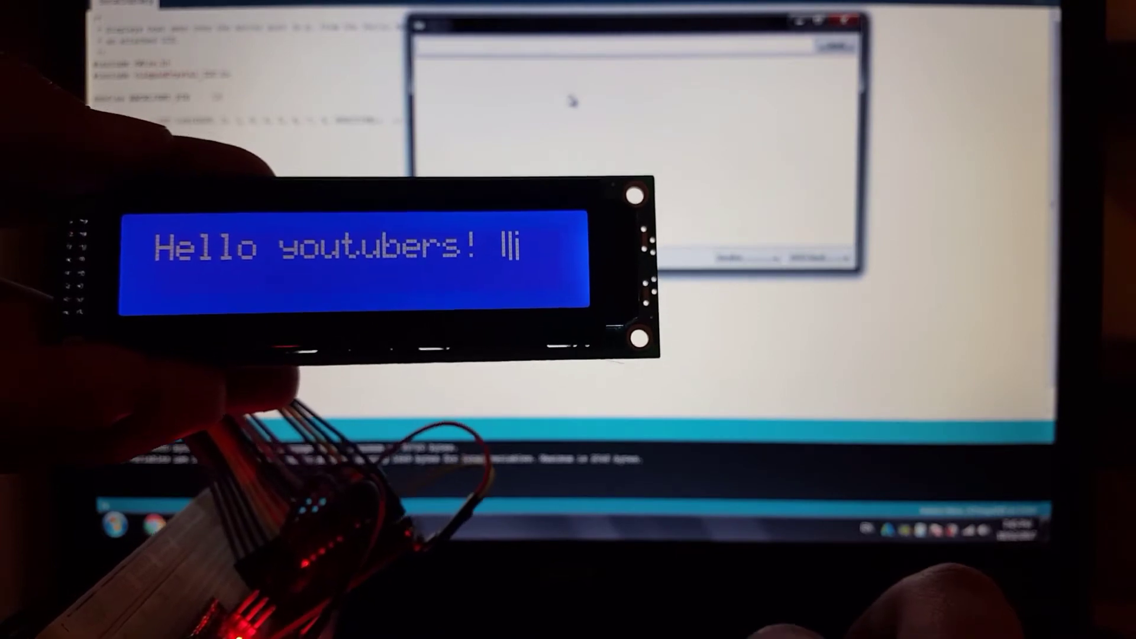
click(746, 258)
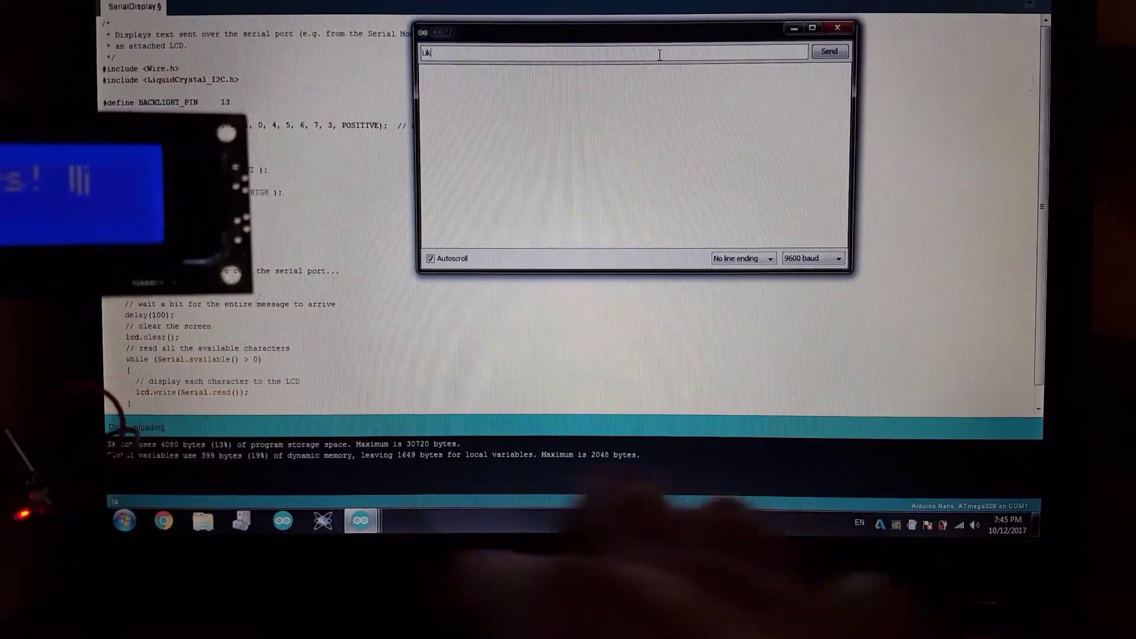
text(Like !)
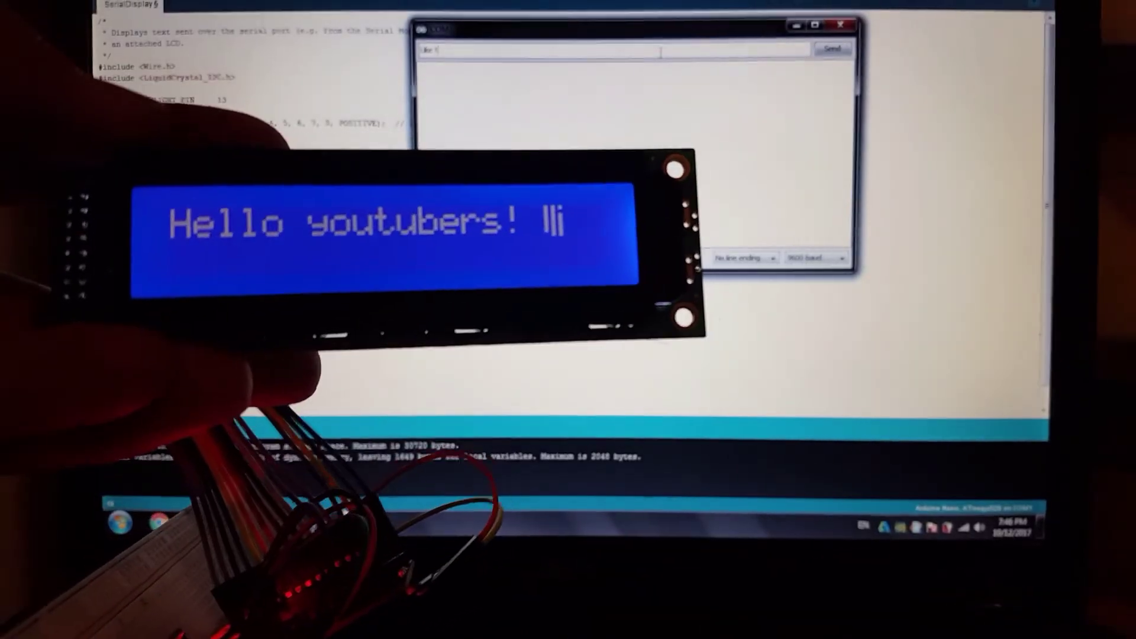
- Send 'Like !' to the LCD from the serial monitor
key(Return)
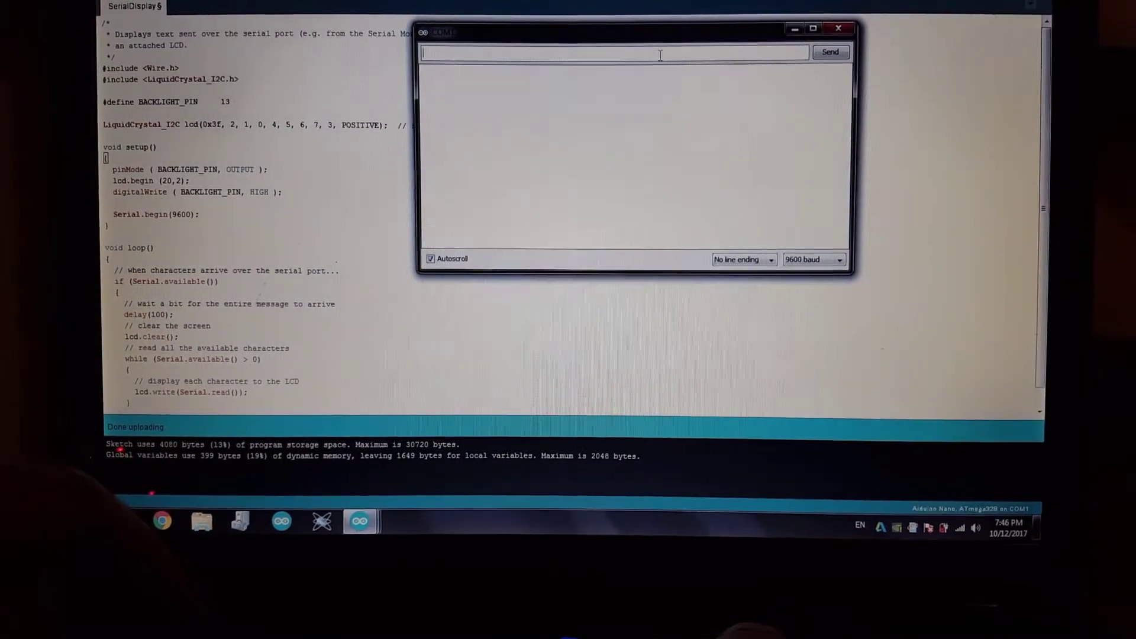
text(Share and S)
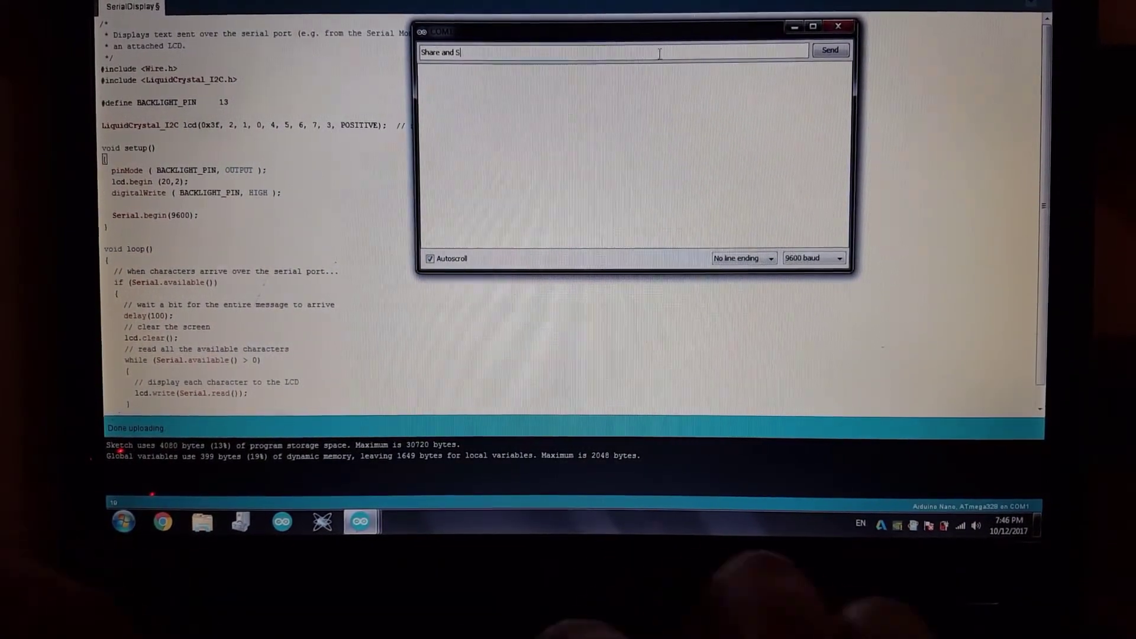
text(ubscrib)
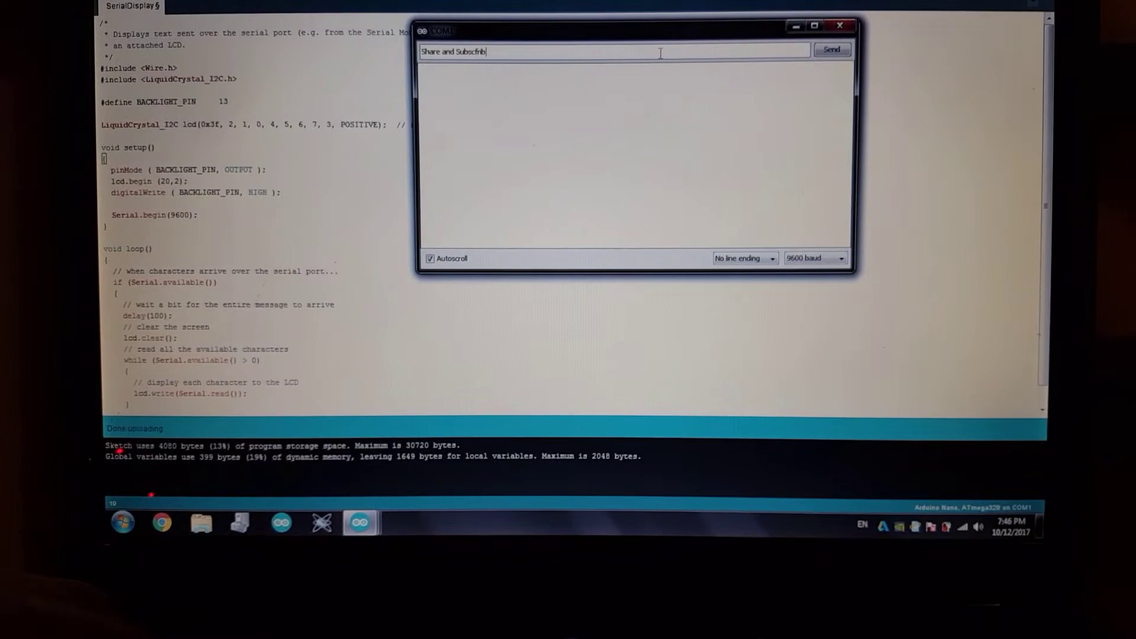
text(e!)
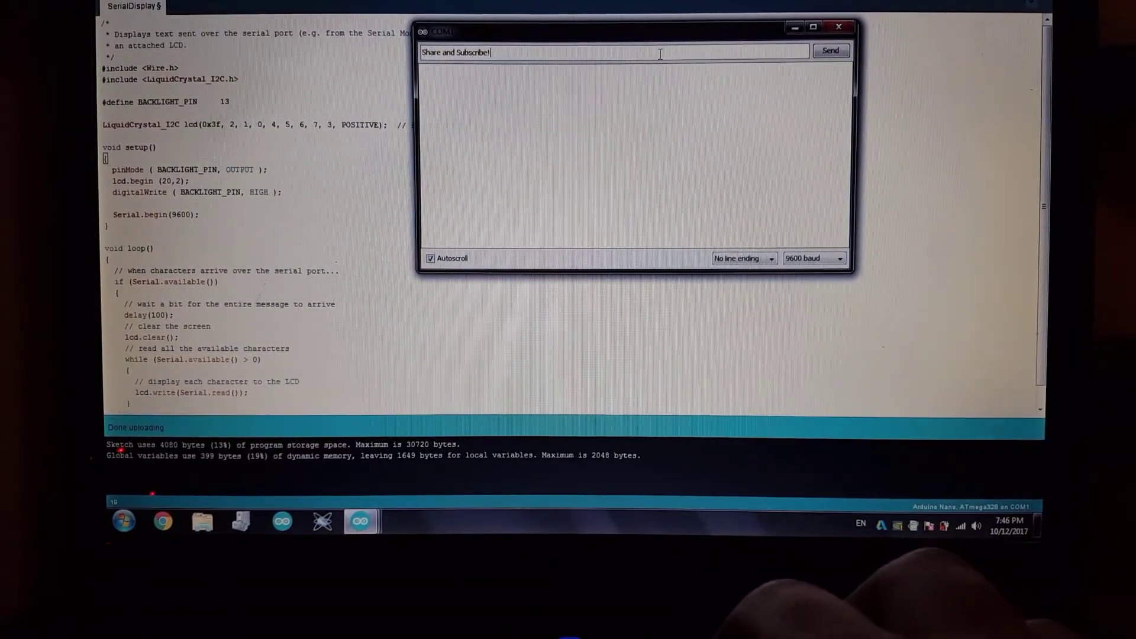